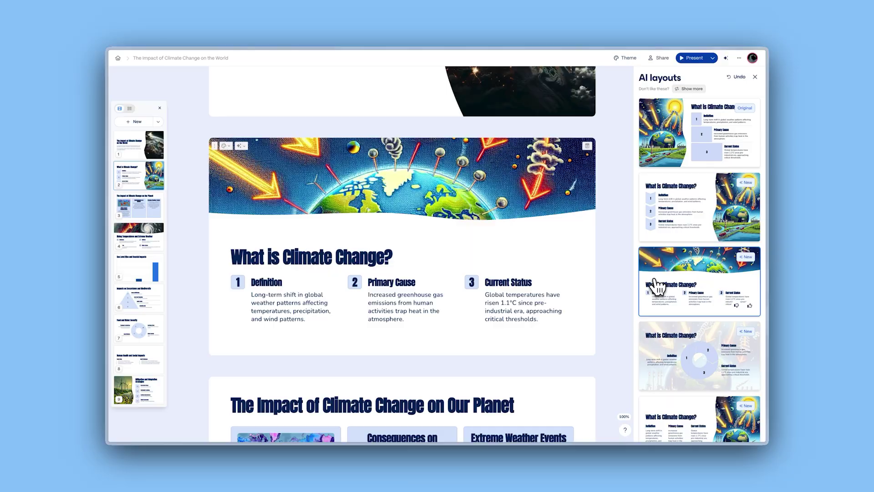
Step: Apply the text-left, image-right AI layout to the What is Climate Change? card
scroll(656, 284, "down", 2)
left_click(688, 334)
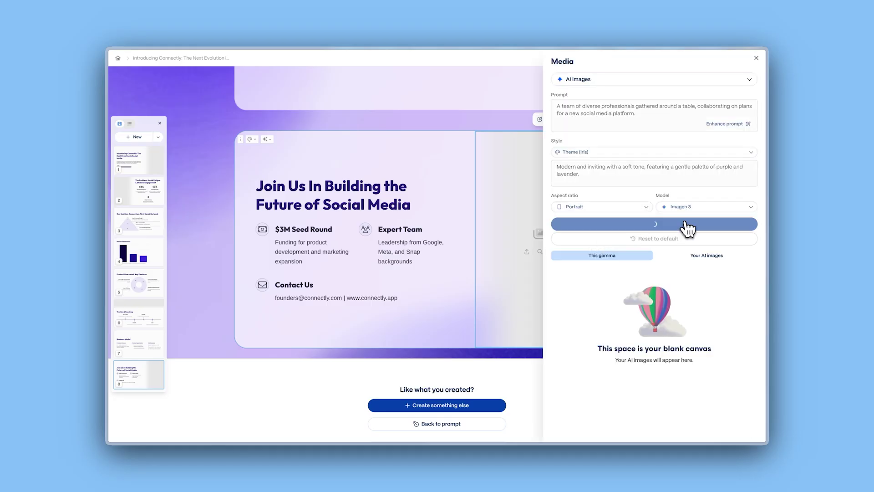
Step: Insert the generated image into the Connectly closing card and request a purple astronaut suit
left_click(513, 357)
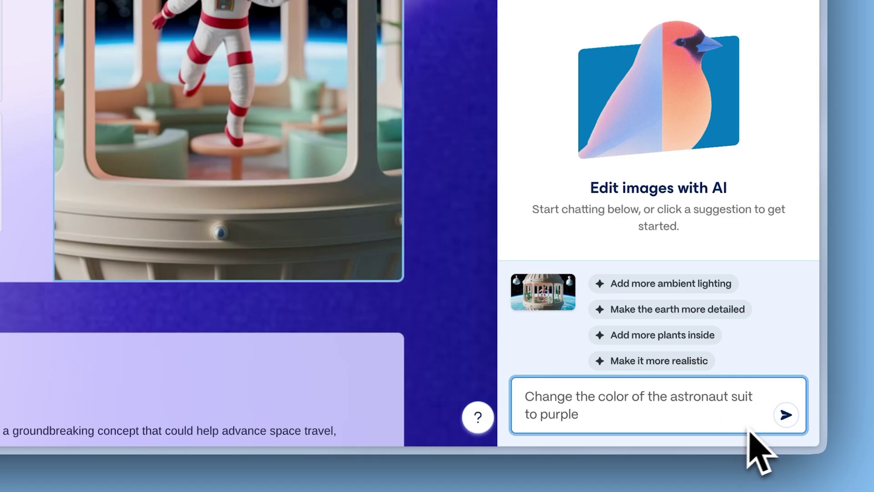
left_click(782, 414)
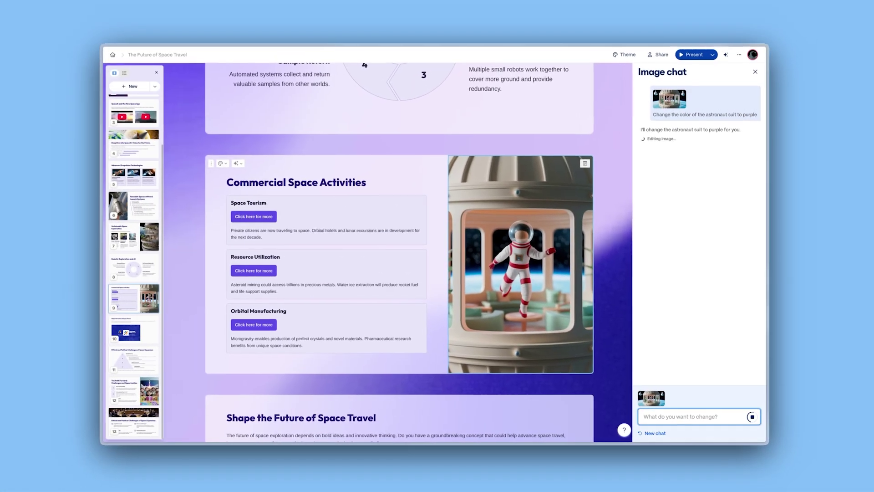
key("Escape")
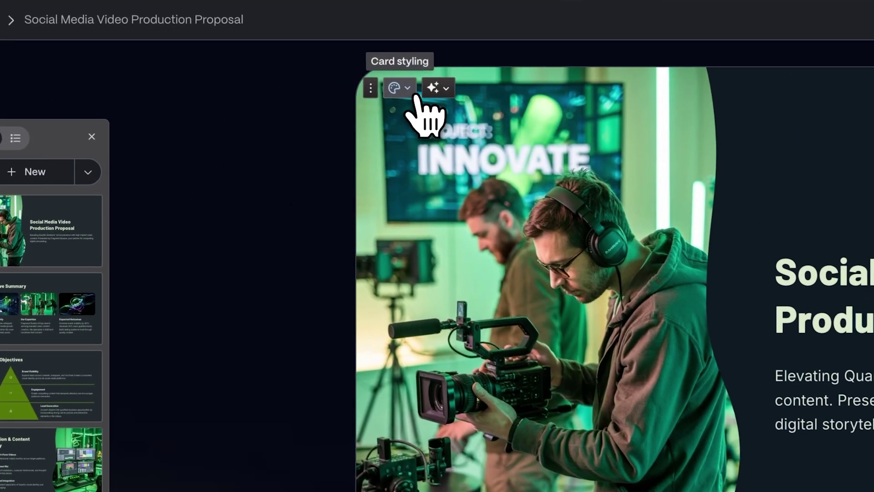
Step: Add the theme logo to the top-right header slot of every card
left_click(283, 86)
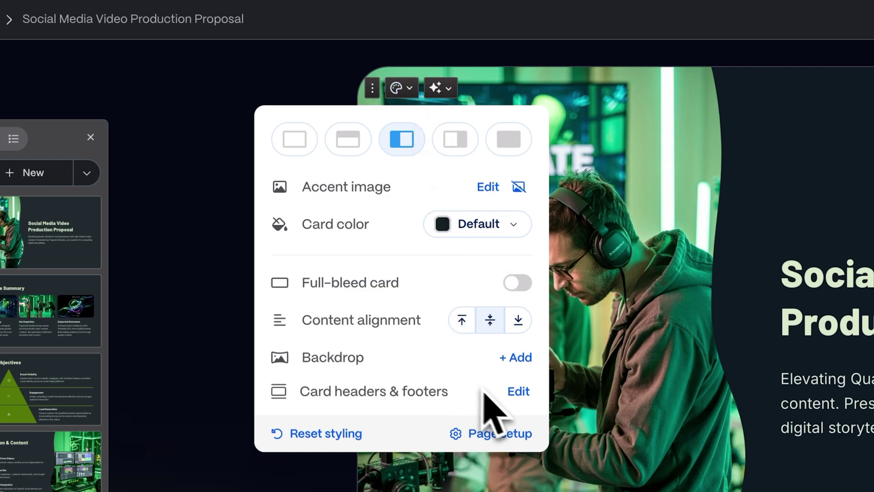
left_click(519, 392)
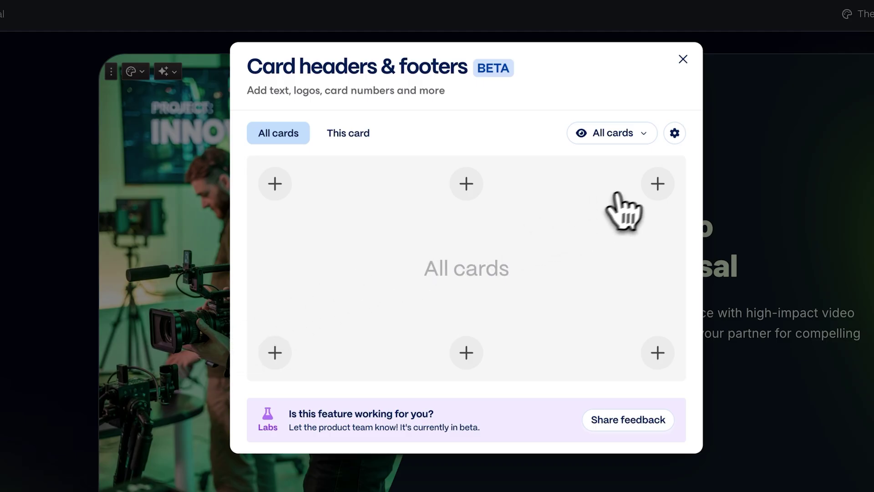
left_click(657, 184)
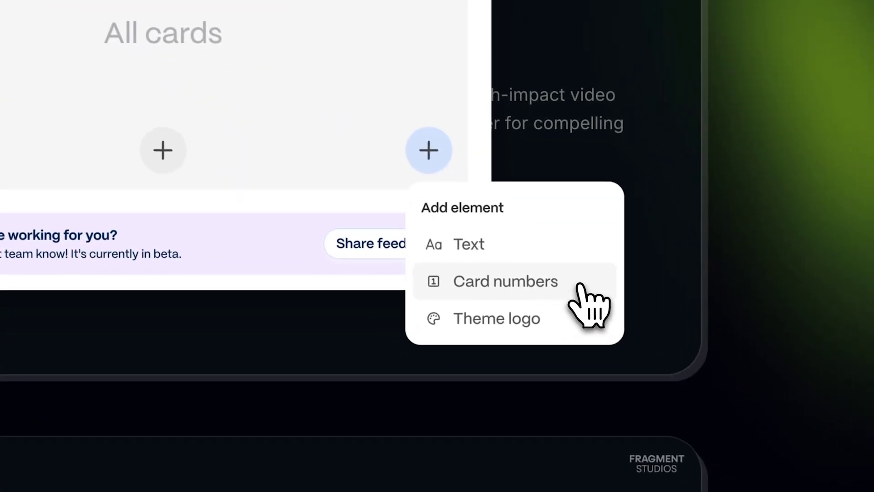
Step: Add card numbers bottom-right and a 'Quote valid for 15 days only' footer at bottom centre
left_click(583, 287)
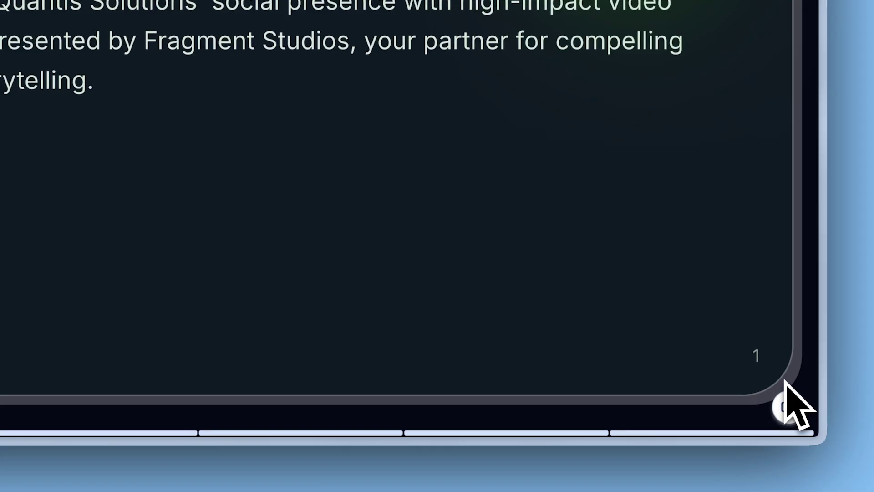
key("Right")
key("Right")
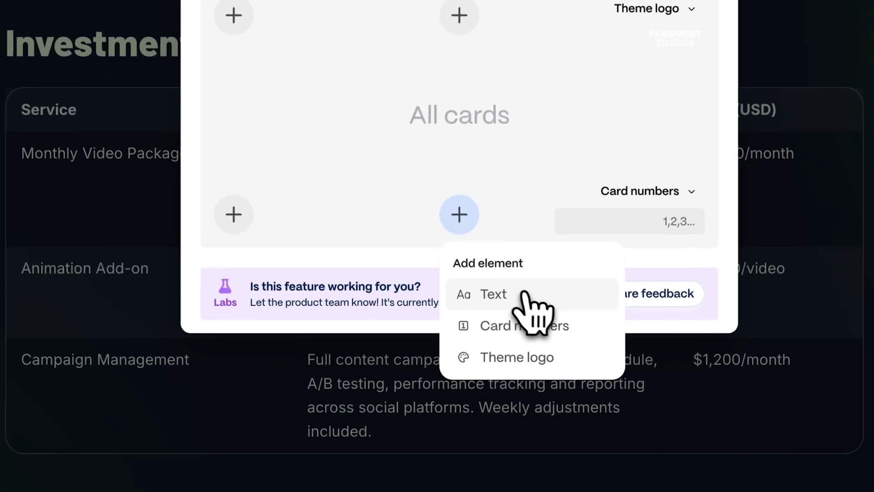
left_click(522, 314)
type("Quote valid")
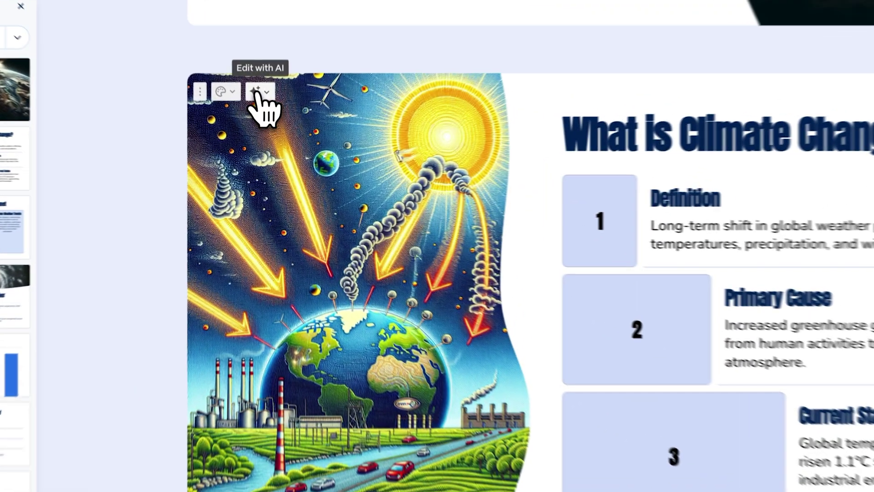
Step: Preview AI layouts for the card, then apply the numbered vertical list with image on the right
left_click(265, 145)
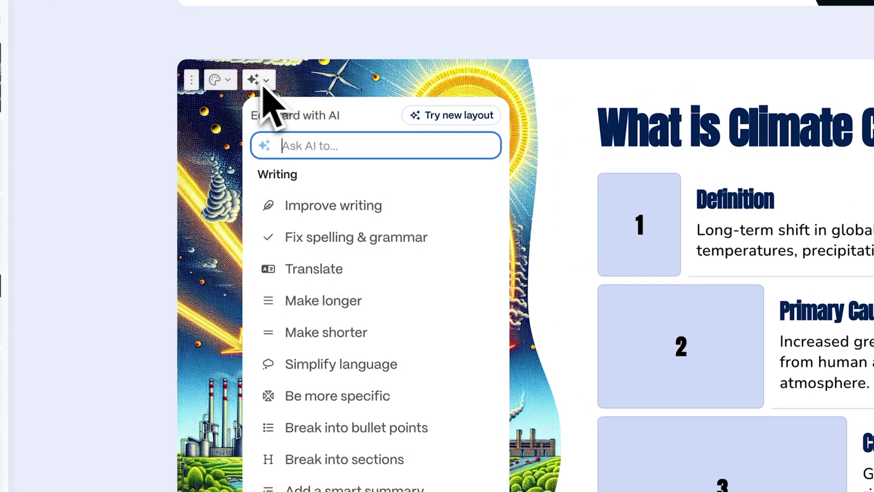
left_click(479, 124)
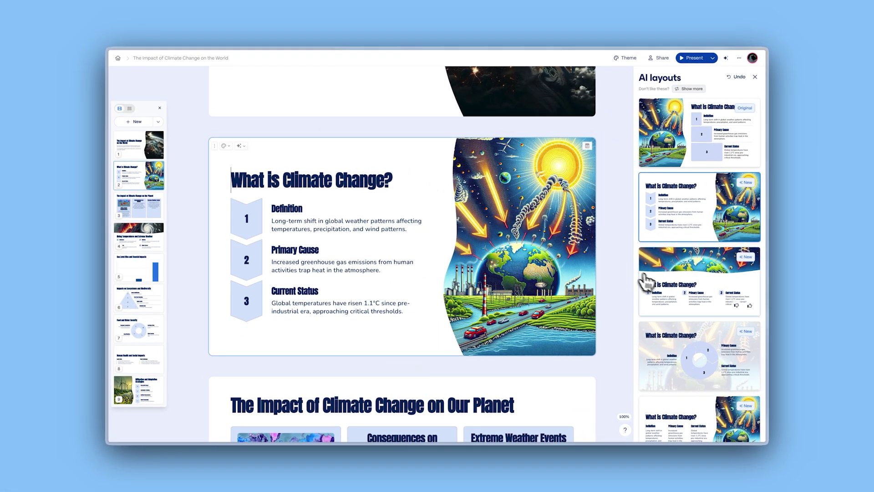
left_click(647, 283)
scroll(653, 280, "down", 3)
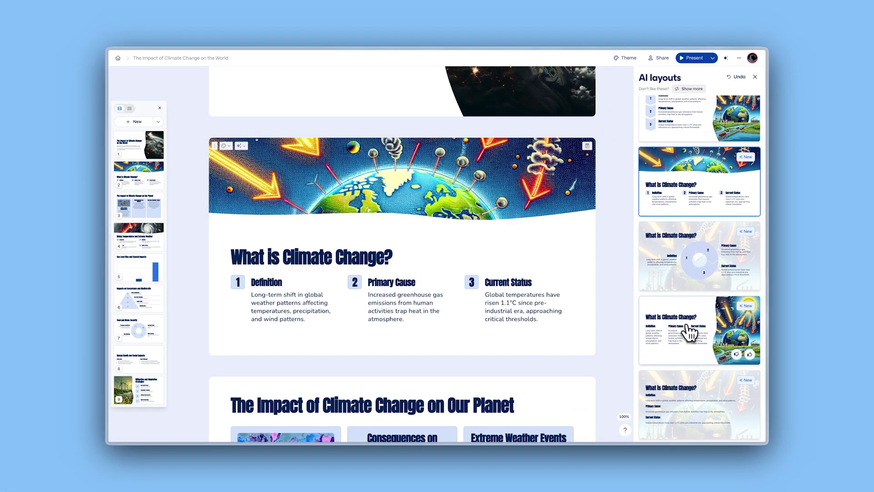
left_click(689, 332)
scroll(692, 335, "up", 3)
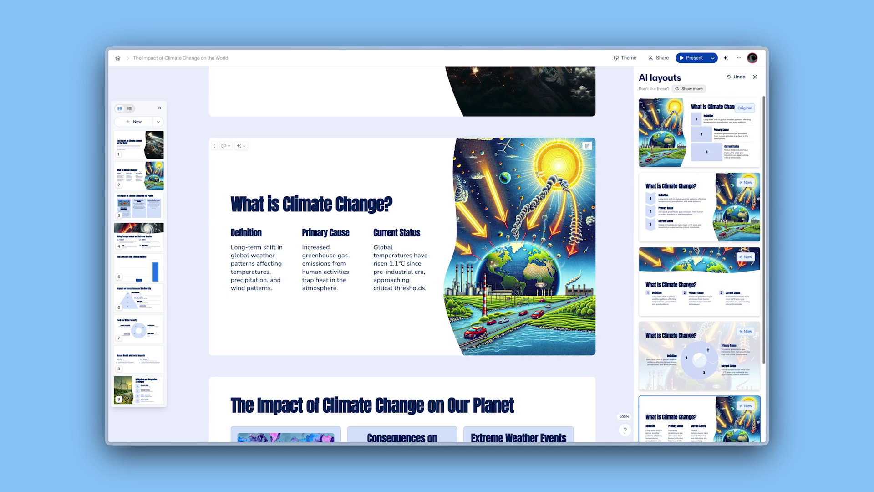
left_click(700, 227)
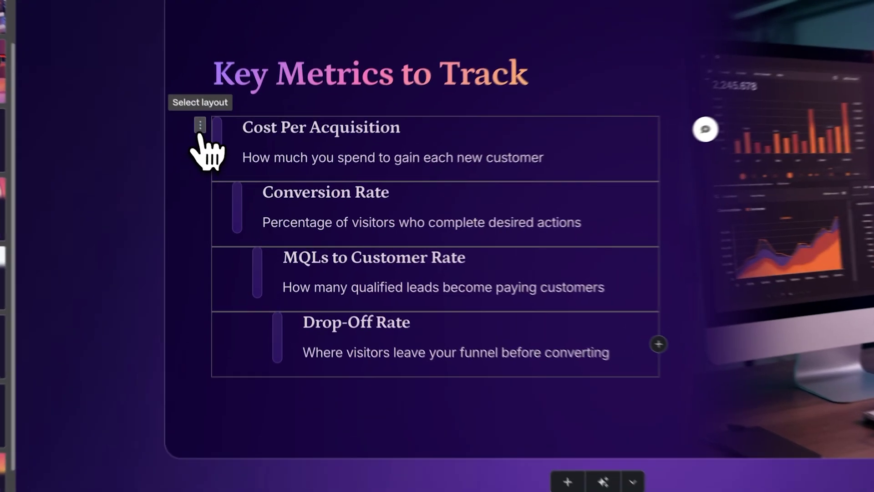
Step: Switch the Key Metrics list to the Blank bullets smart layout, filtered by Bullets
left_click(200, 125)
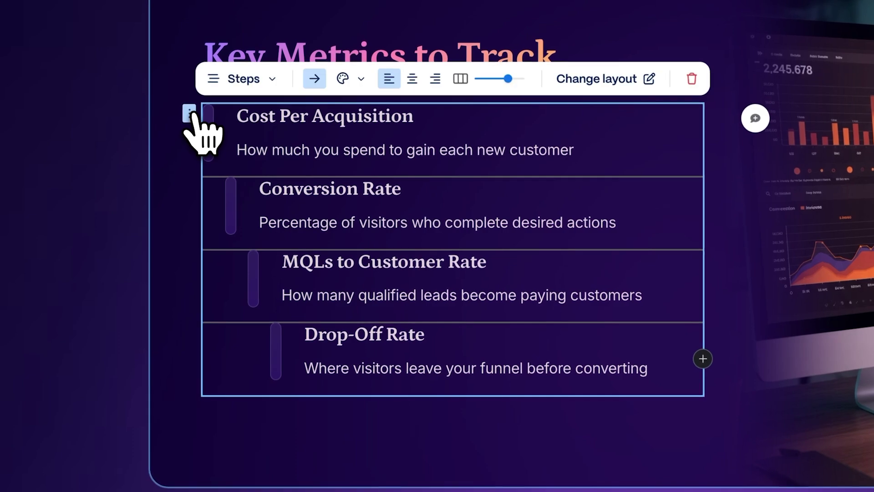
left_click(606, 81)
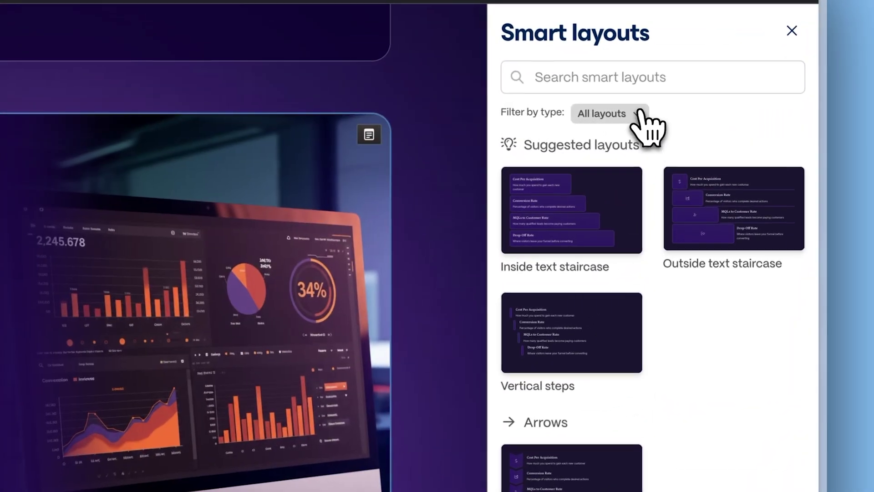
left_click(692, 110)
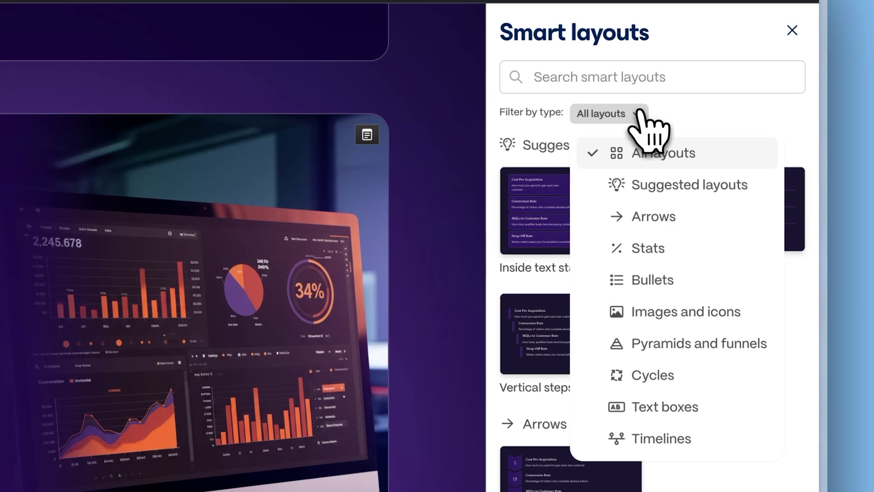
left_click(710, 282)
left_click(723, 273)
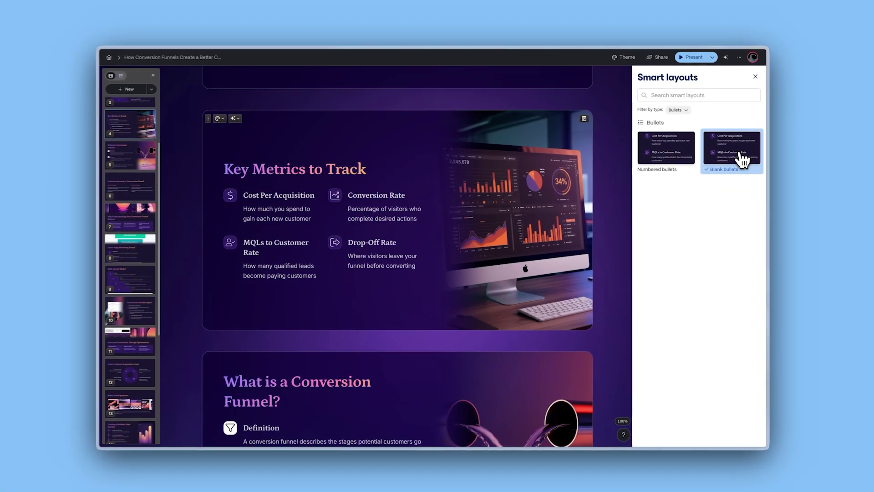
key("Escape")
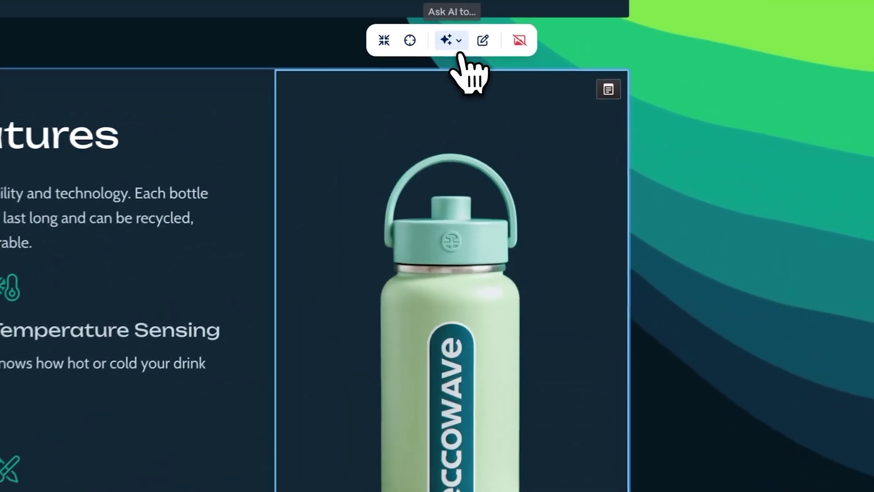
Step: Add a nature background behind the water bottle and a satellite to the spacecraft image
left_click(546, 86)
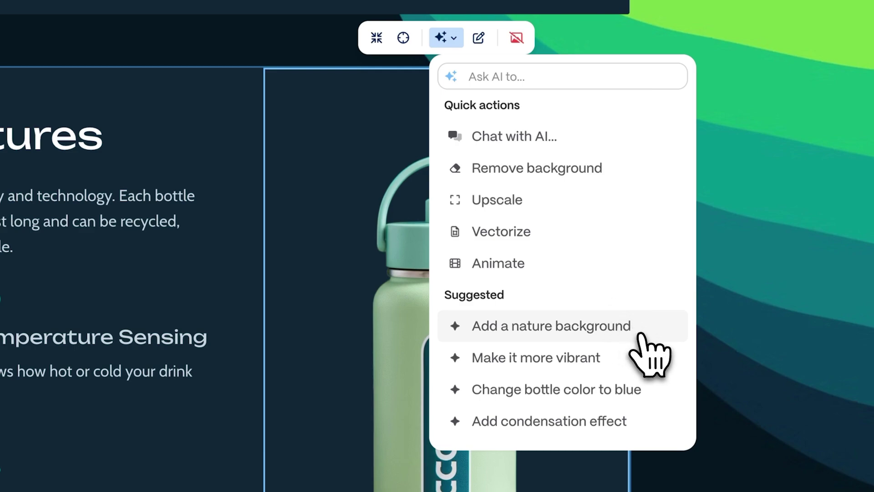
left_click(641, 337)
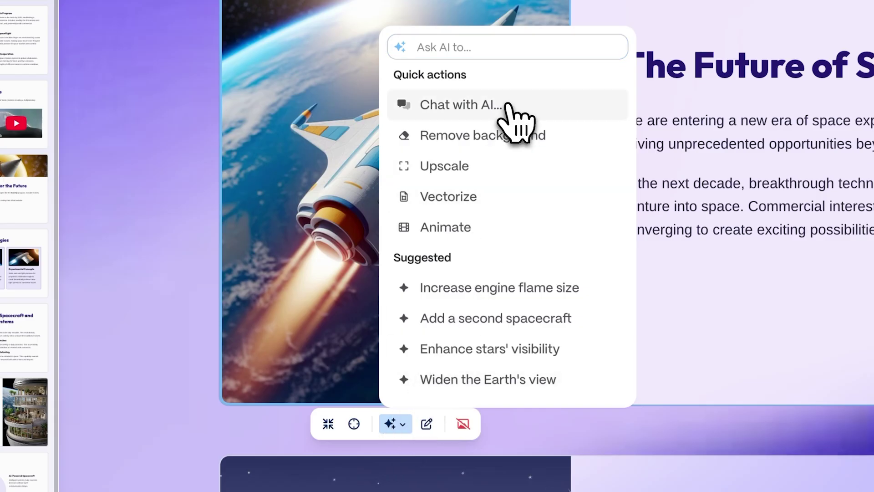
left_click(507, 106)
type("Add a satellite in space")
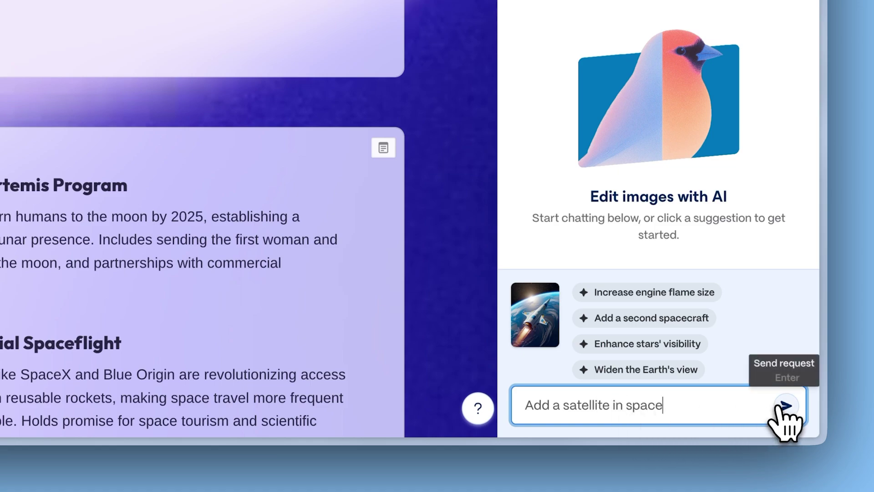
left_click(787, 406)
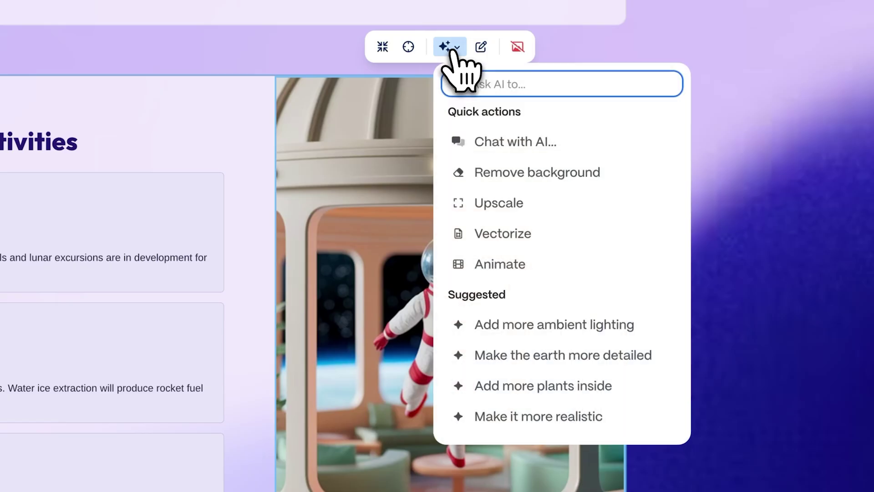
Step: Ask image chat to 'Change the color of the astronaut suit to purple'
left_click(554, 144)
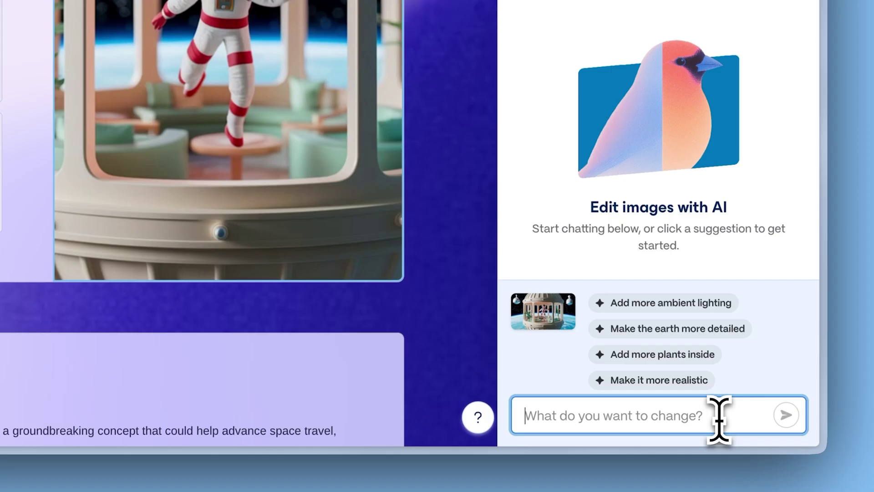
type("Change the color of the astronaut suit to purple")
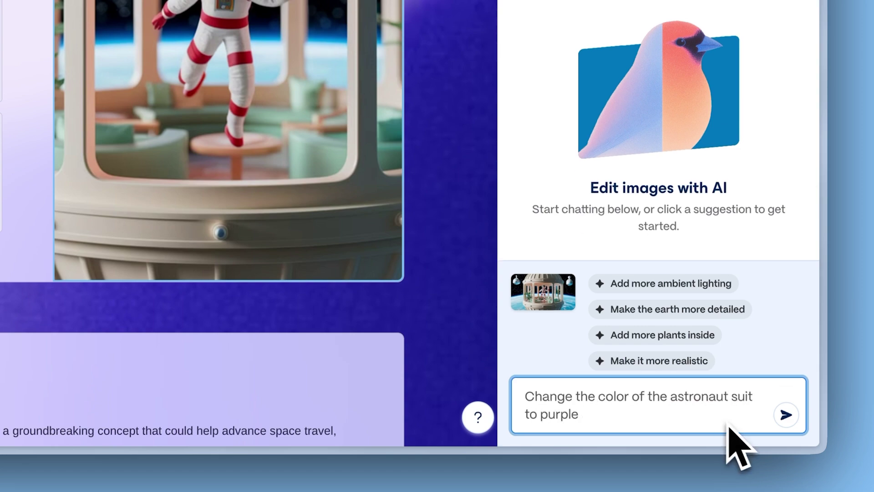
left_click(784, 415)
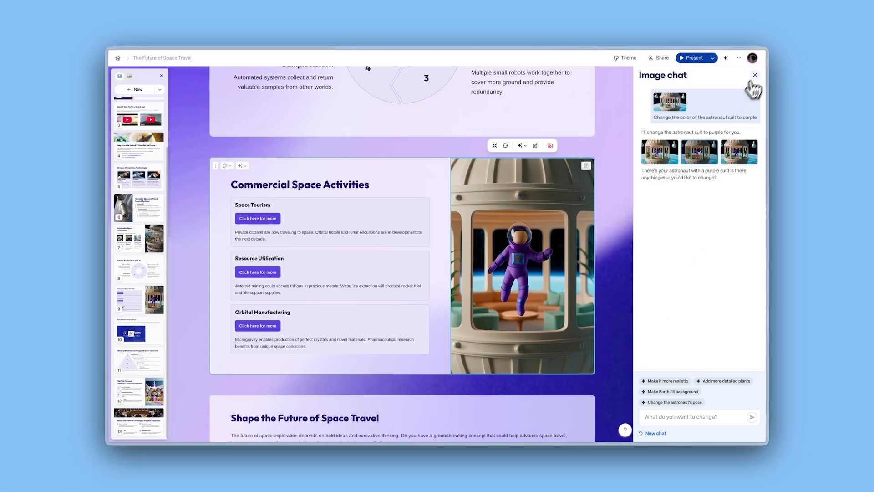
left_click(755, 75)
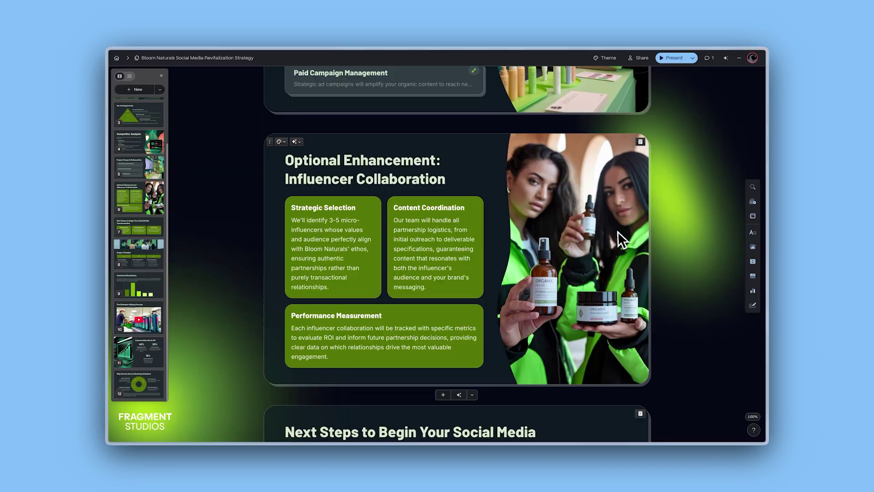
Step: Animate the influencer photo on the Influencer Collaboration card
left_click(618, 233)
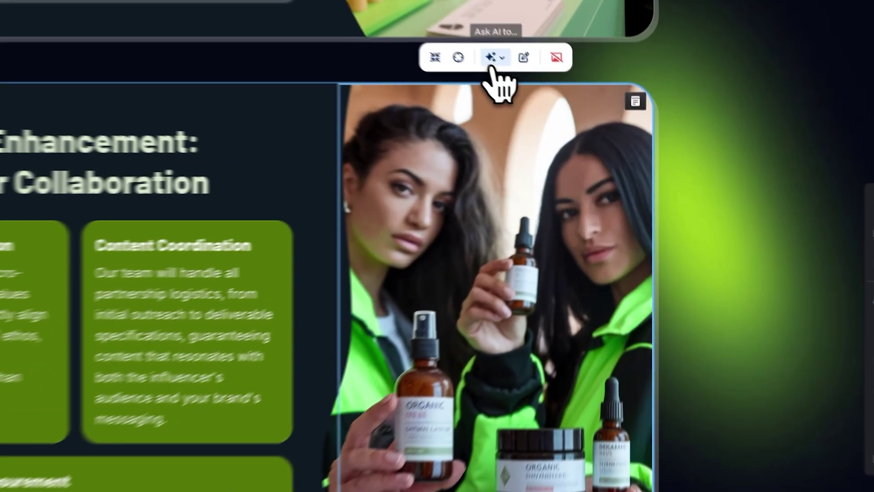
left_click(574, 122)
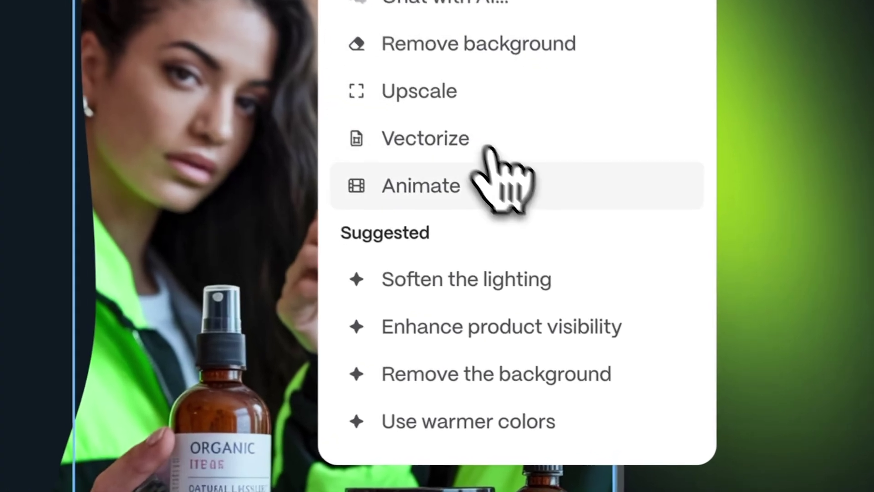
left_click(496, 182)
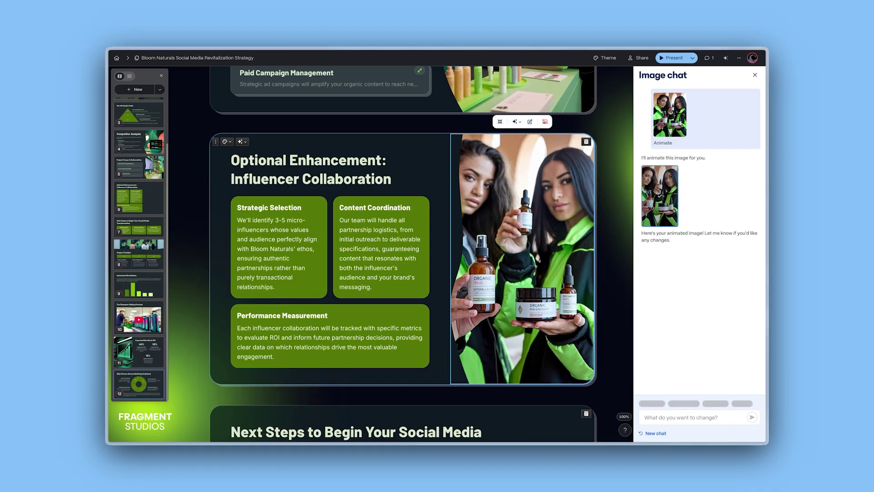
key("Escape")
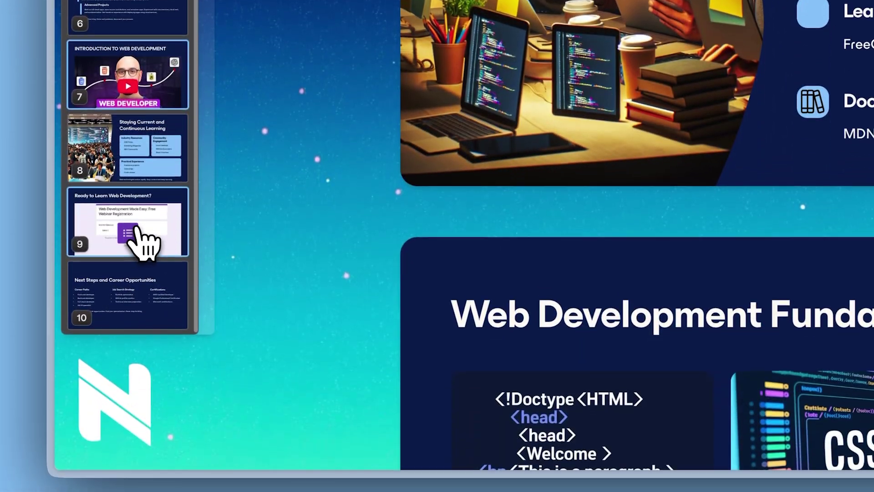
Step: Hide the selected cards 7–9 and return to the first card
right_click(137, 237)
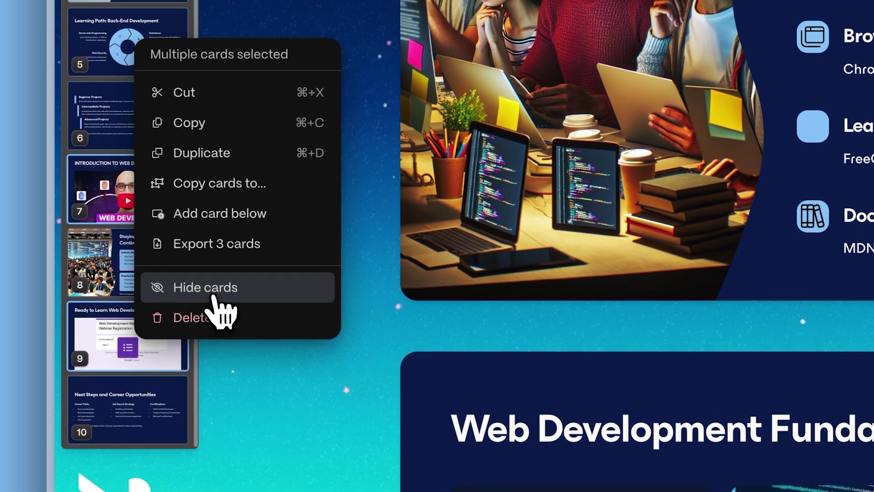
left_click(214, 295)
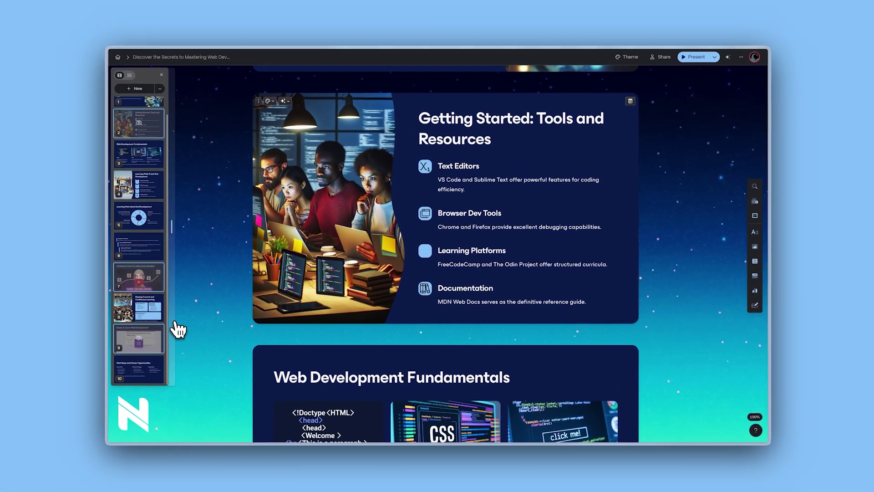
scroll(153, 182, "up", 1)
left_click(154, 132)
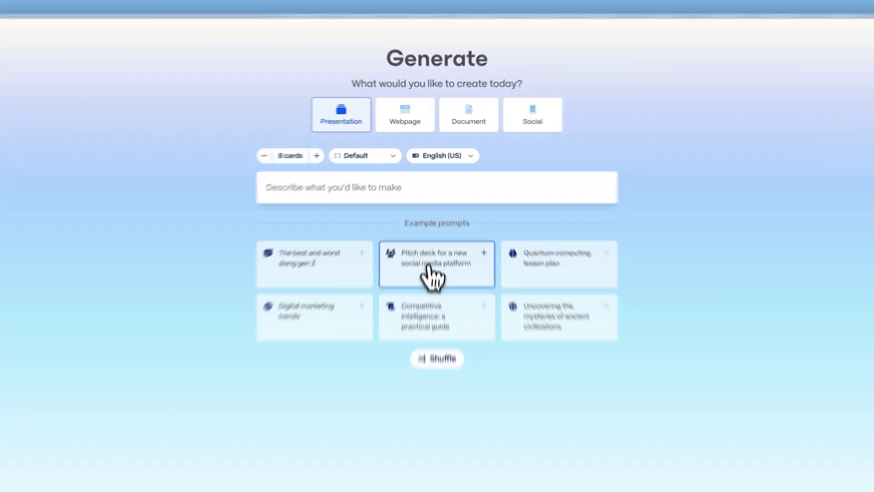
Step: Generate the 8-card Connectly social media pitch deck without images, then open an empty image's options
left_click(430, 264)
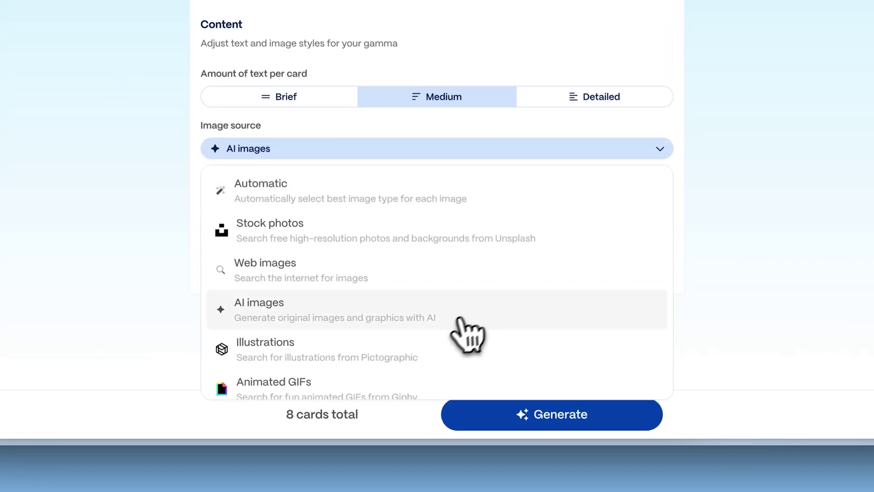
scroll(455, 342, "down", 2)
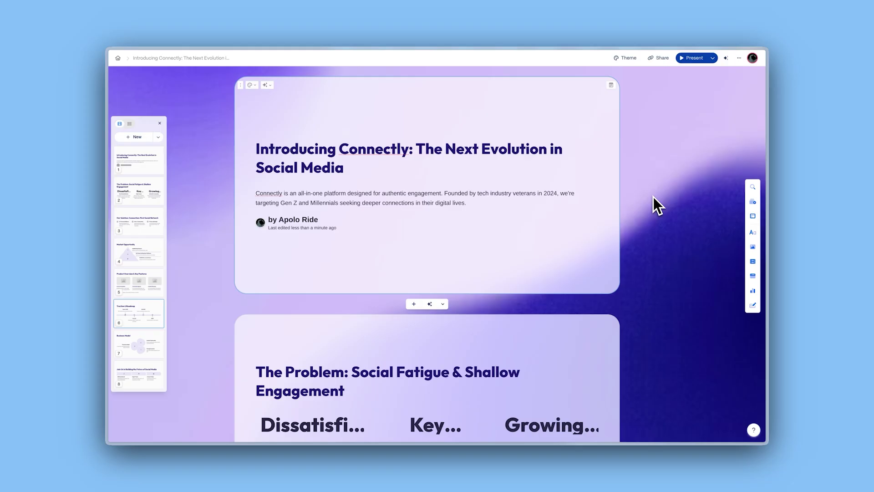
scroll(654, 201, "down", 5)
scroll(427, 253, "down", 10)
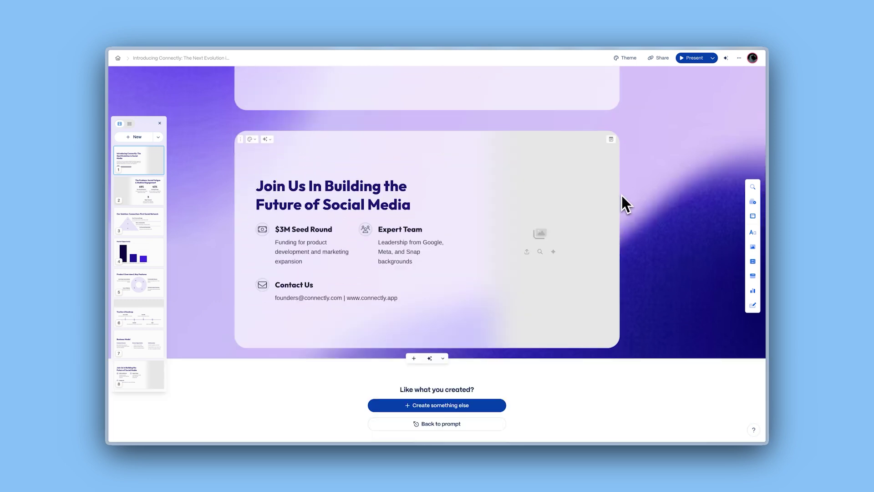
left_click(561, 224)
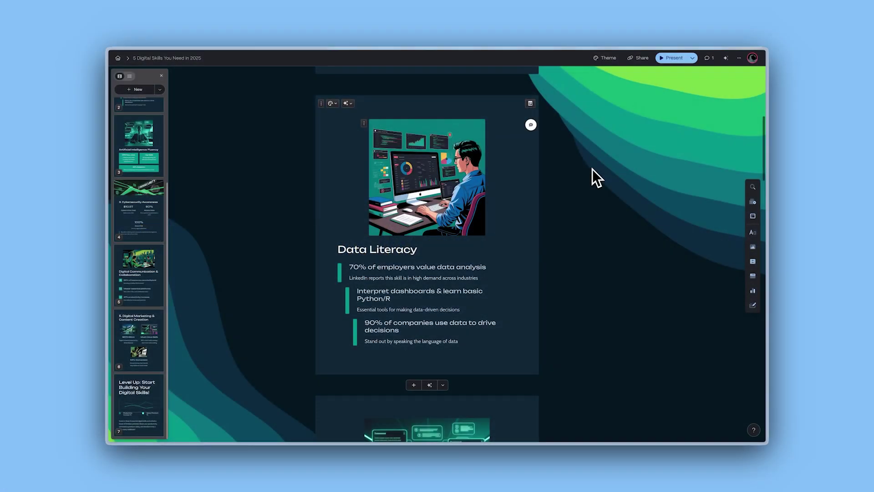
Step: Move the Data Literacy image by cut and paste, and crop the AI Fluency image narrower
right_click(457, 163)
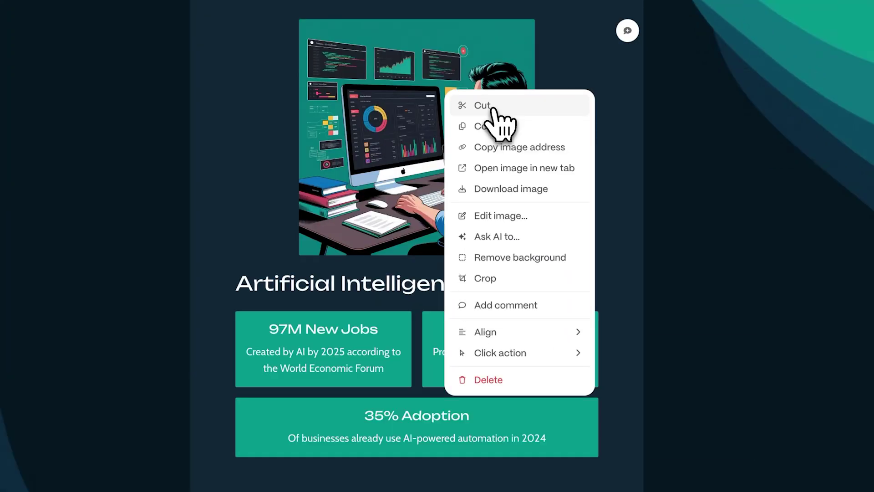
left_click(491, 109)
scroll(467, 164, "up", 5)
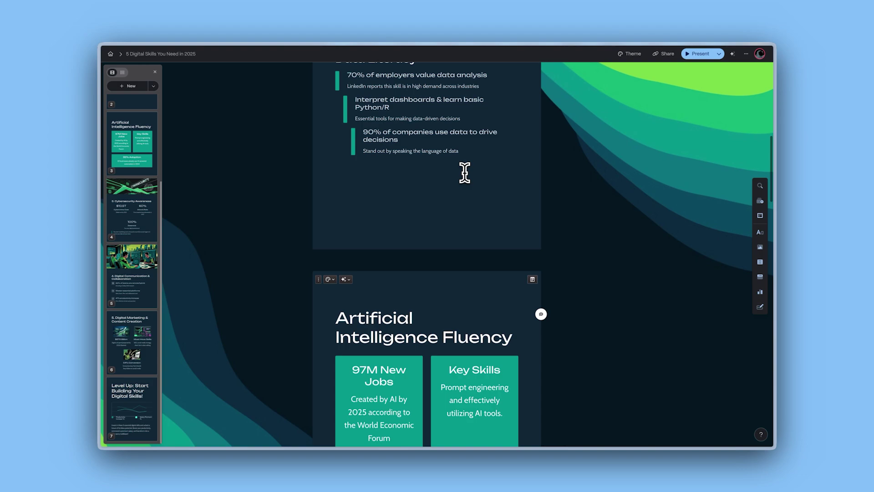
scroll(464, 173, "up", 2)
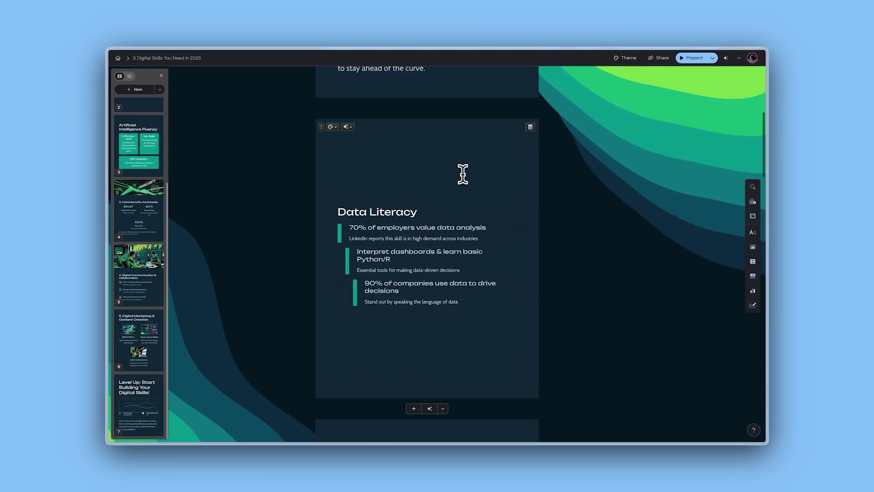
key("ctrl+v")
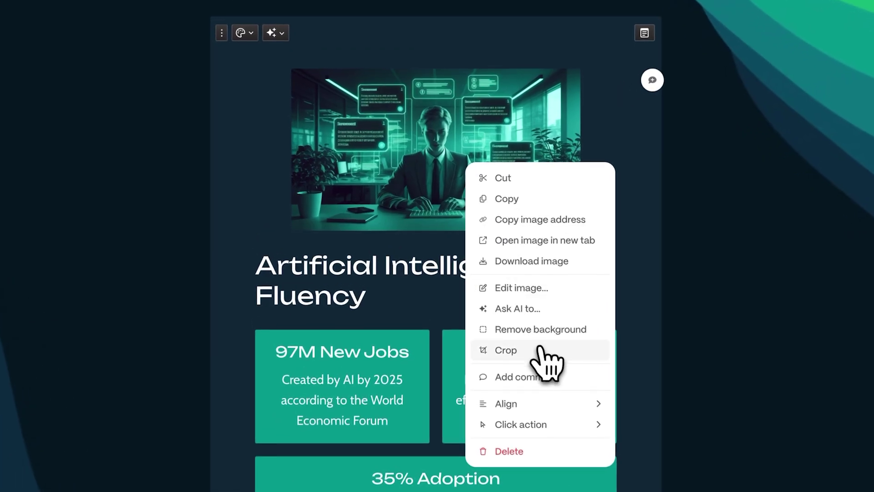
left_click(542, 353)
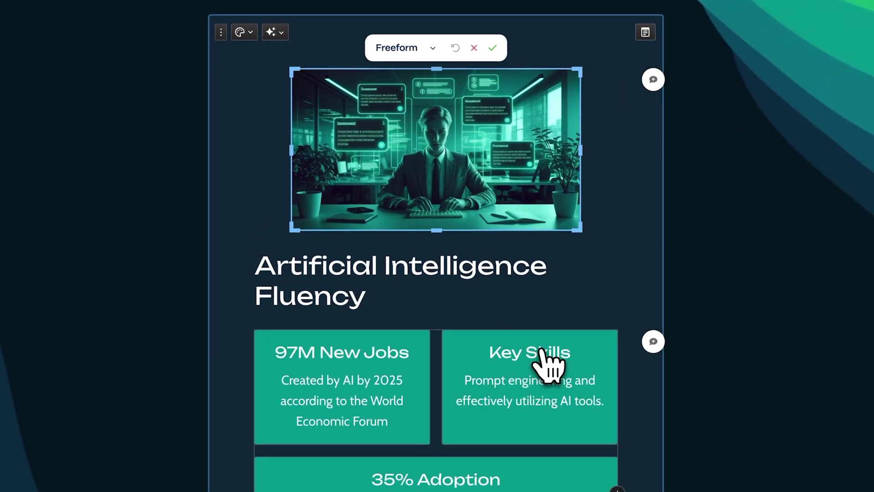
left_click_drag(577, 152, 509, 152)
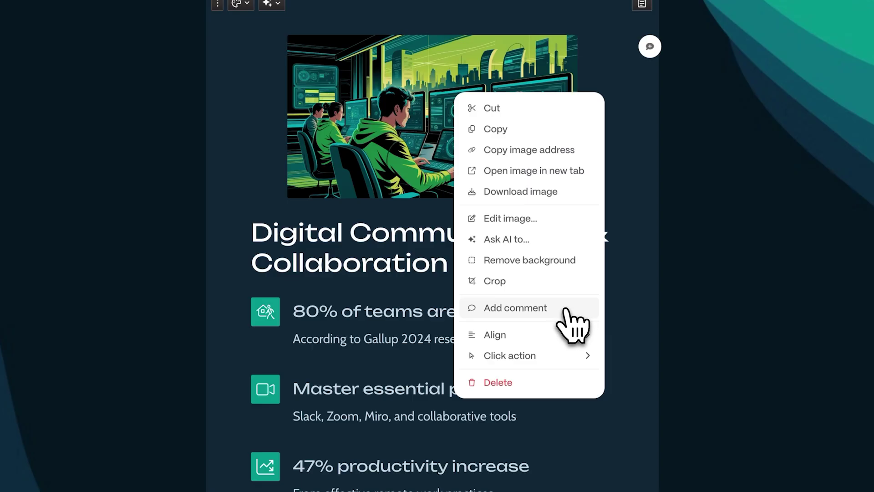
Step: Post a comment on the Digital Communication image asking for more images in this style
left_click(564, 309)
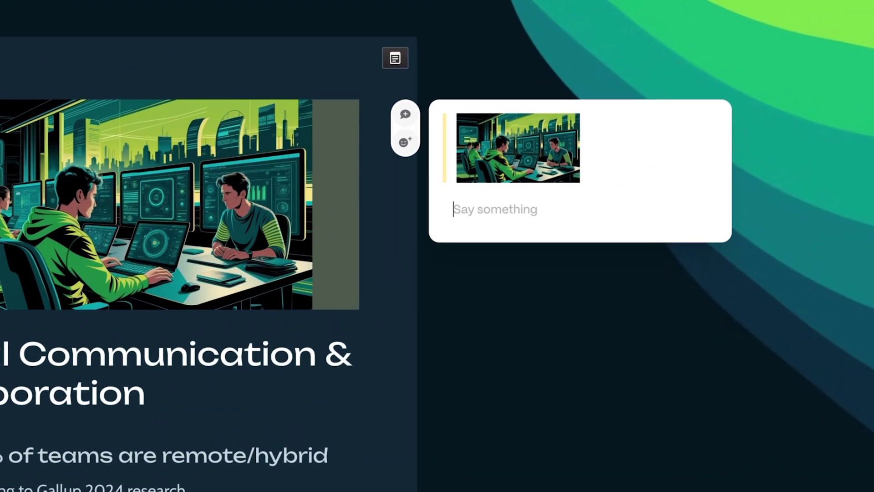
type("Let's use more images in this style")
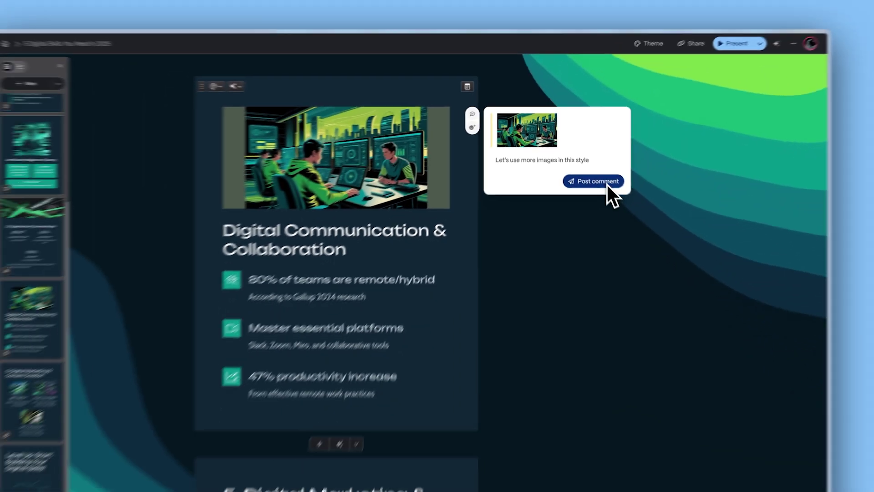
left_click(681, 261)
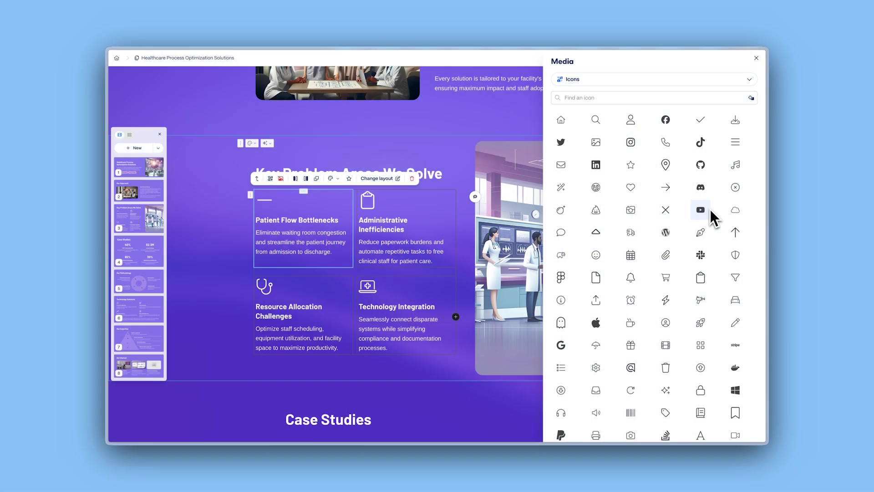
Step: Search the icons for 'Time' and place the hourglass-clock icon above Patient Flow Bottlenecks
left_click(610, 98)
type("Time")
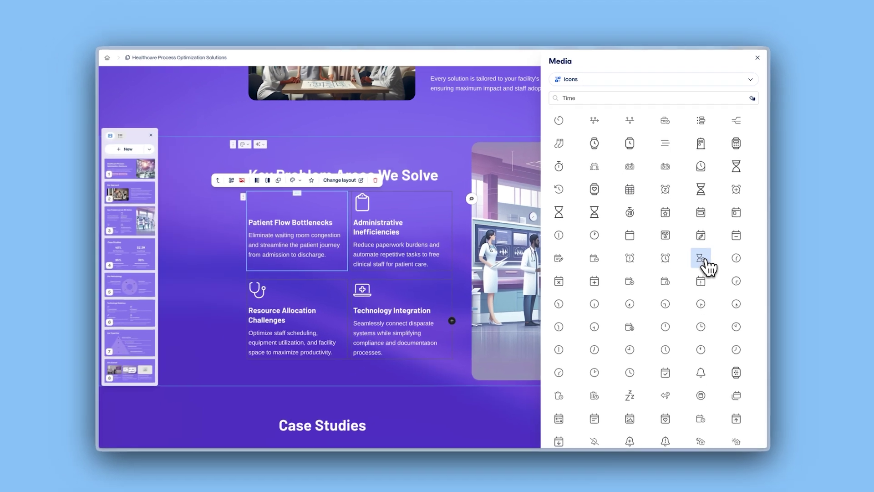
left_click(700, 258)
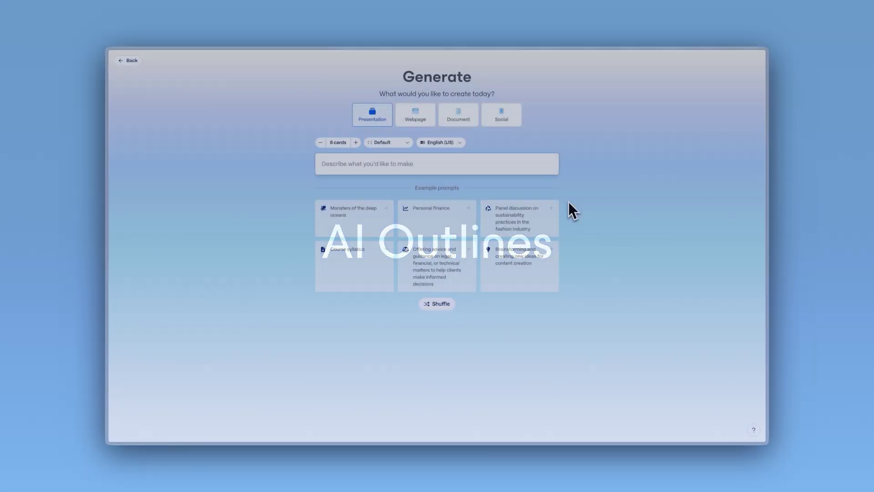
Step: Generate an 11-card outline from the prompt 'The Evolution of Remote Work: 2020 to 2025' and review it
type("The Evolution of Remote Work: 2020 to 2025")
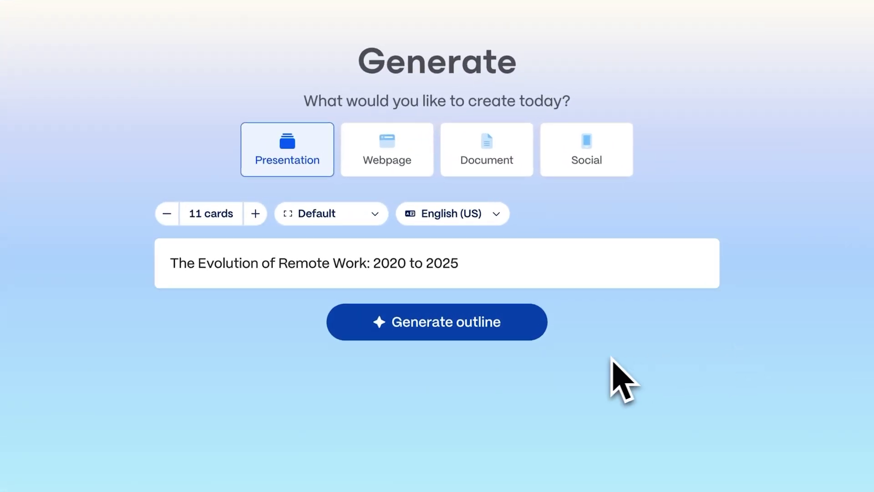
left_click(506, 325)
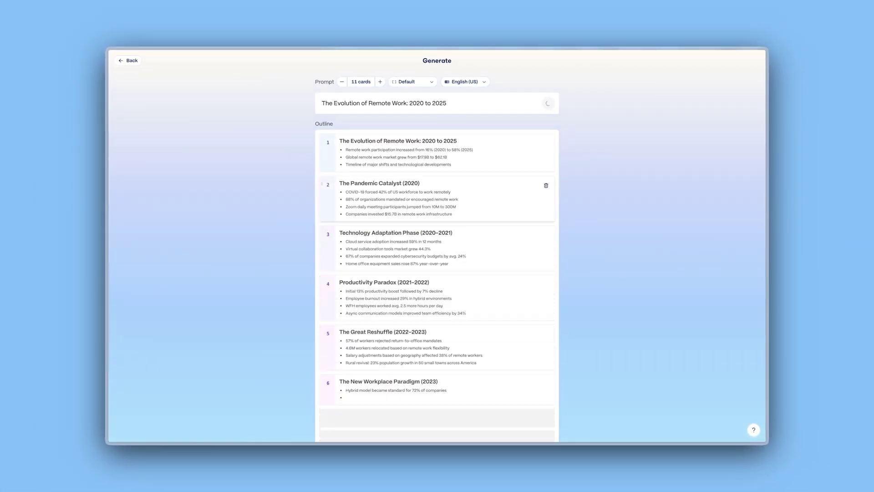
scroll(437, 186, "down", 3)
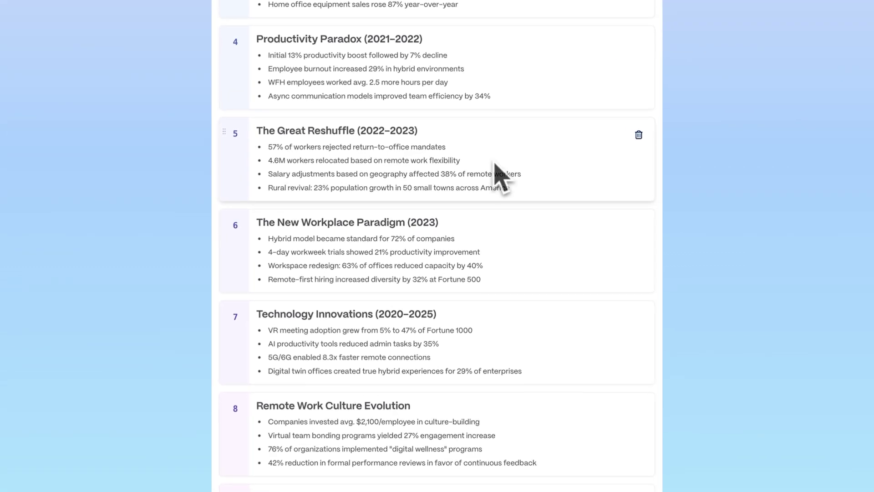
scroll(469, 248, "down", 2)
scroll(501, 177, "down", 5)
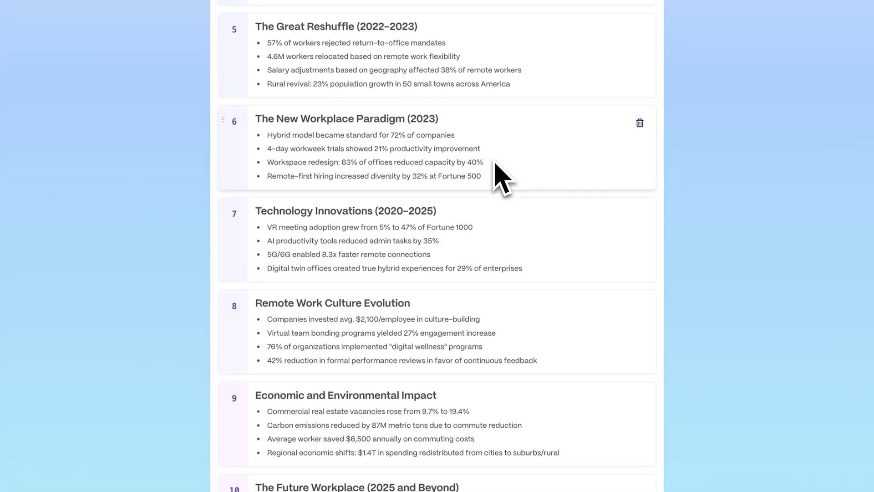
scroll(495, 162, "down", 6)
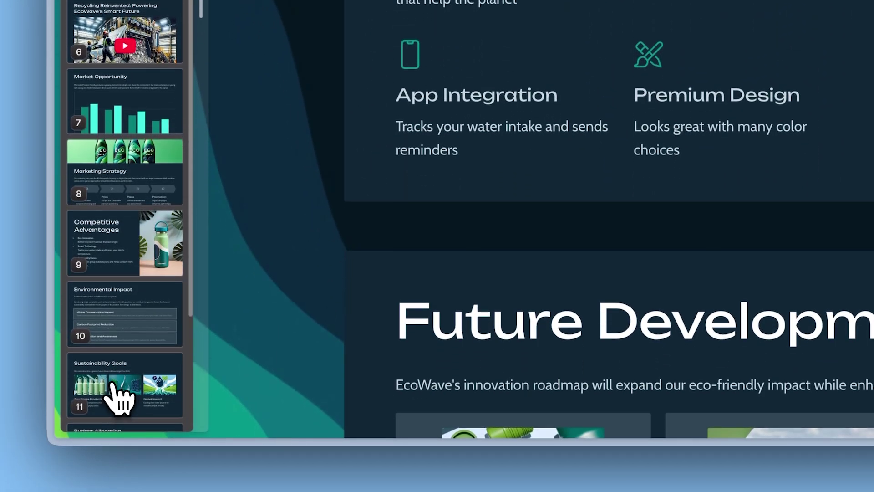
Step: Copy the Sustainability Goals and A Product That Respects Nature cards to The Impact of Climate Change on the World
left_click(112, 383)
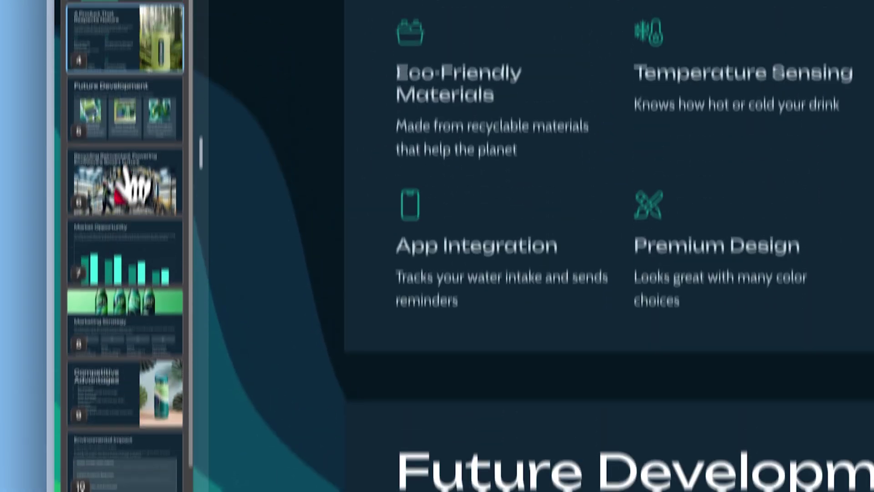
left_click(148, 182, "super")
right_click(147, 183)
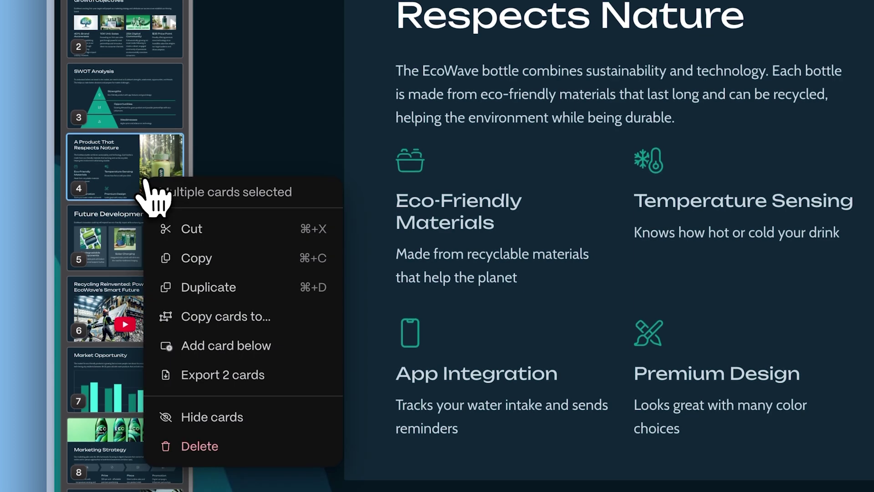
left_click(284, 318)
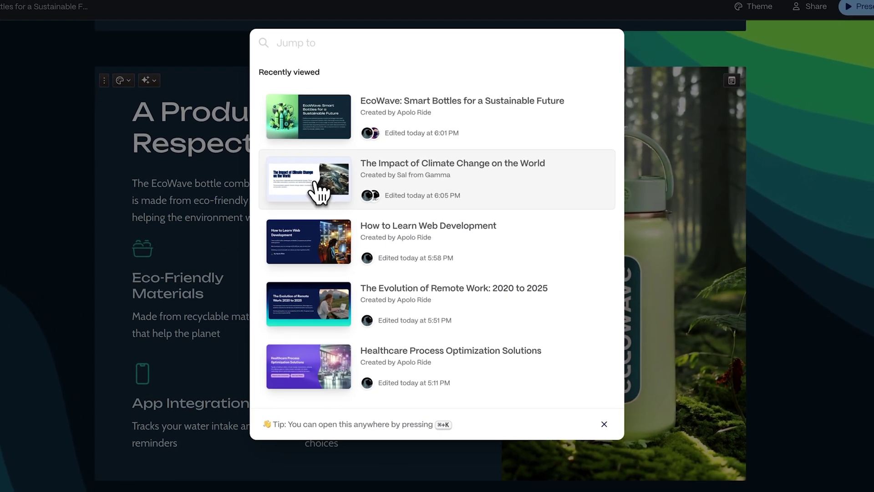
left_click(319, 192)
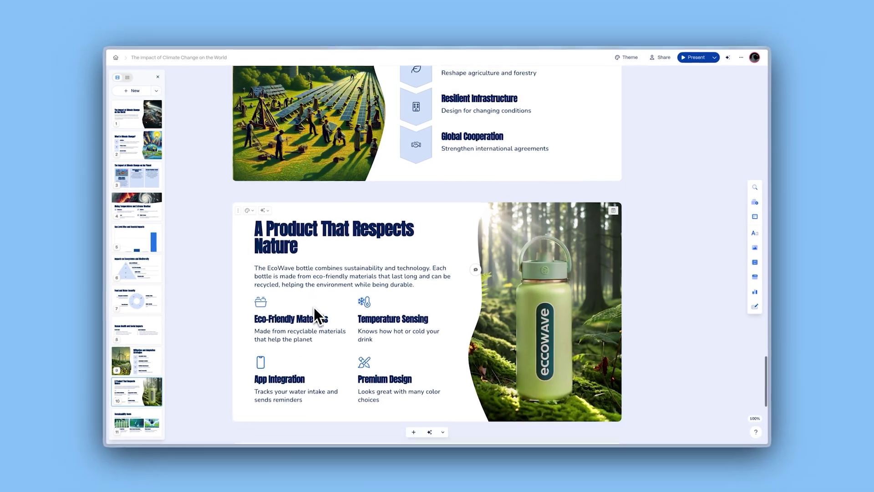
scroll(314, 307, "down", 3)
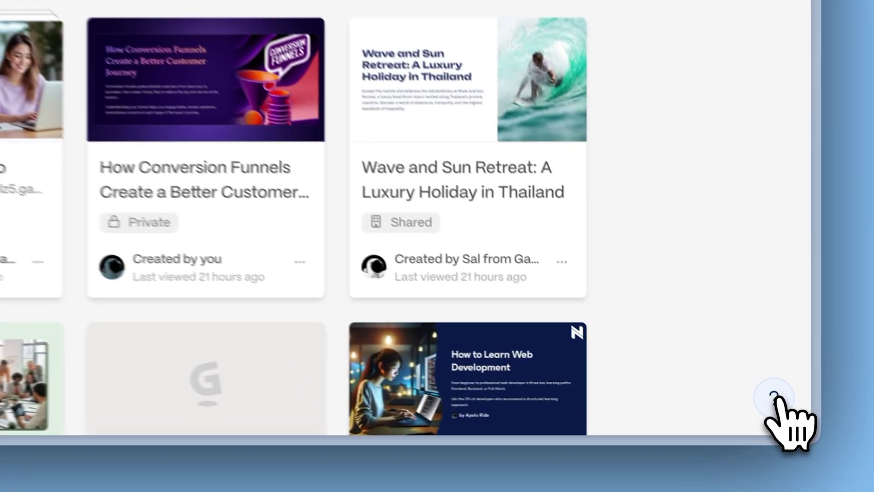
Step: Open Share feedback from the dashboard's help menu to reach the Feature requests board
left_click(754, 430)
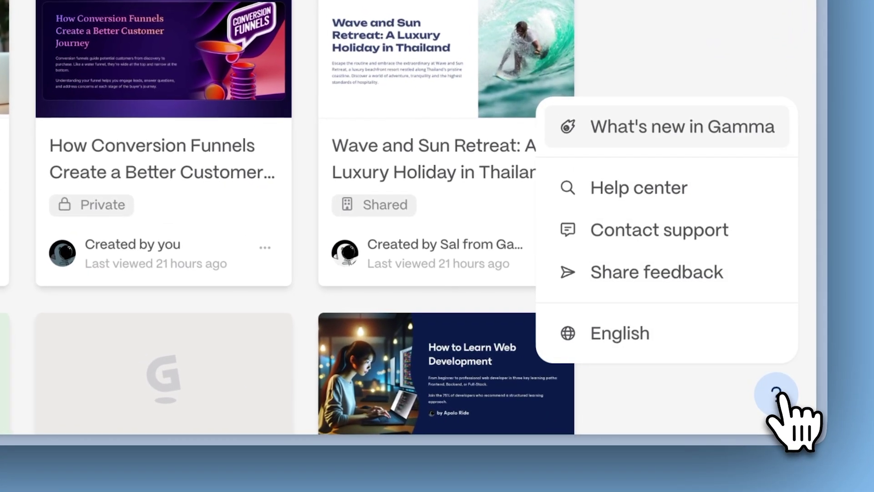
left_click(697, 289)
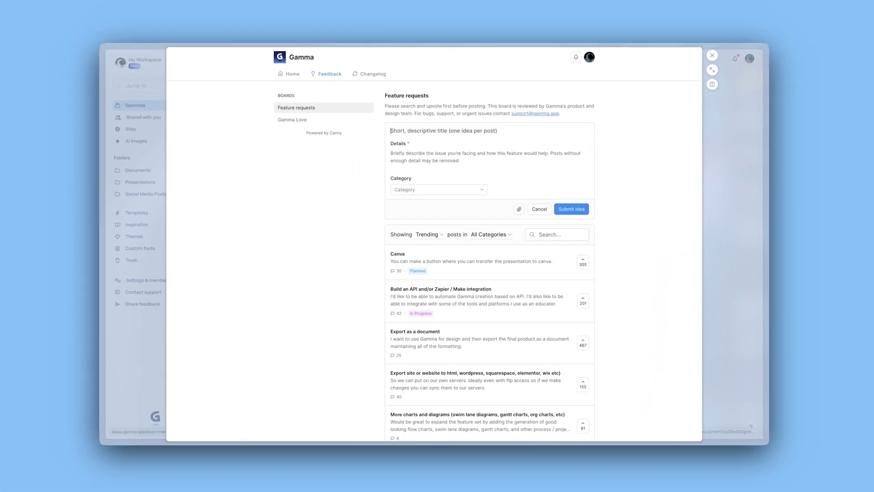